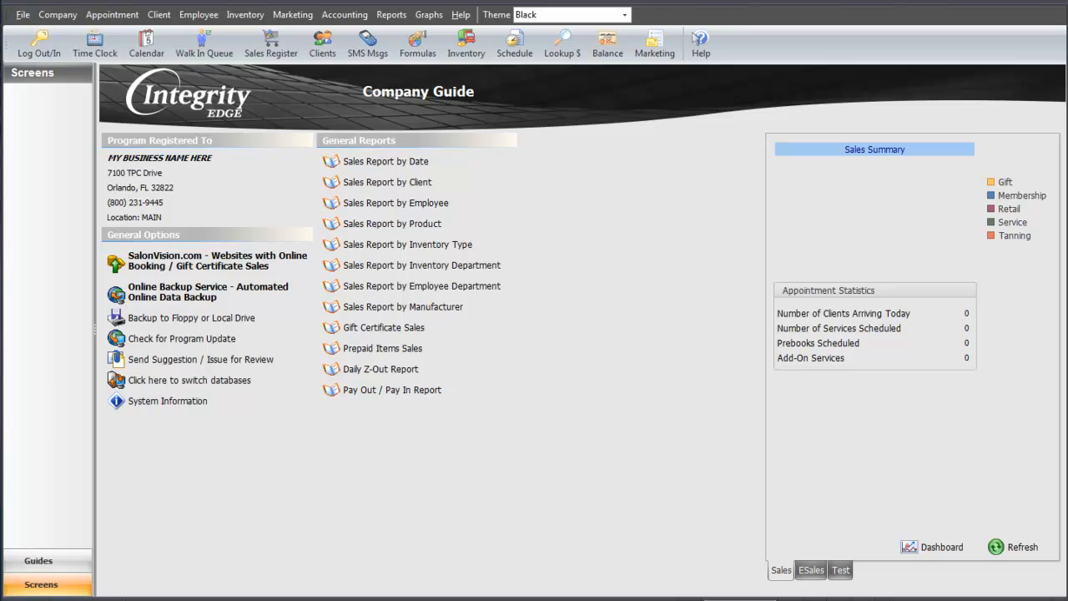
# Create a new security profile with the description SUPERVISOR.
pyautogui.click(60, 15)
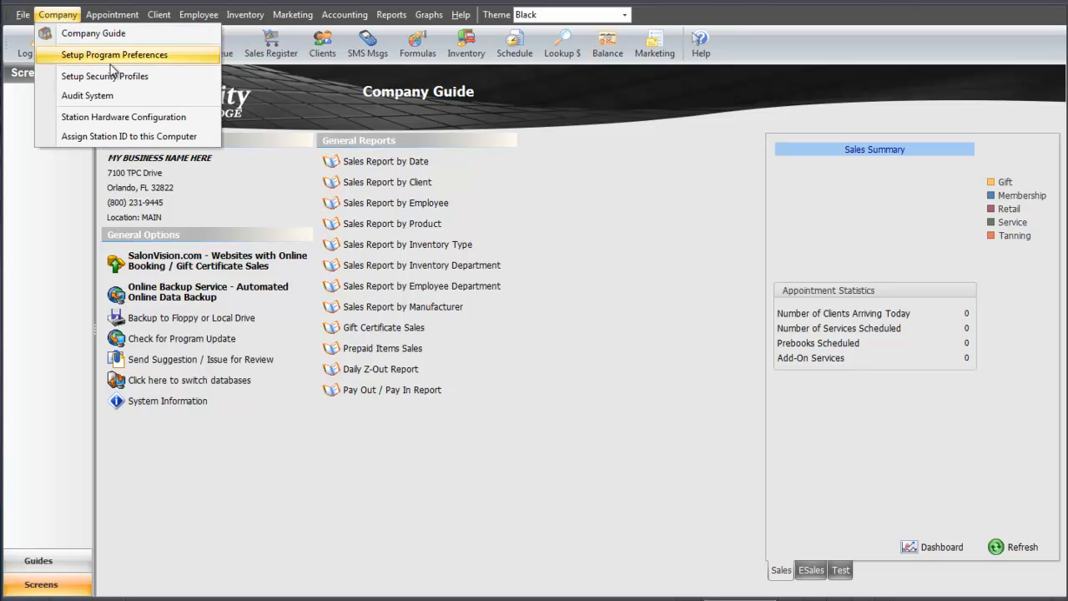
pyautogui.click(156, 77)
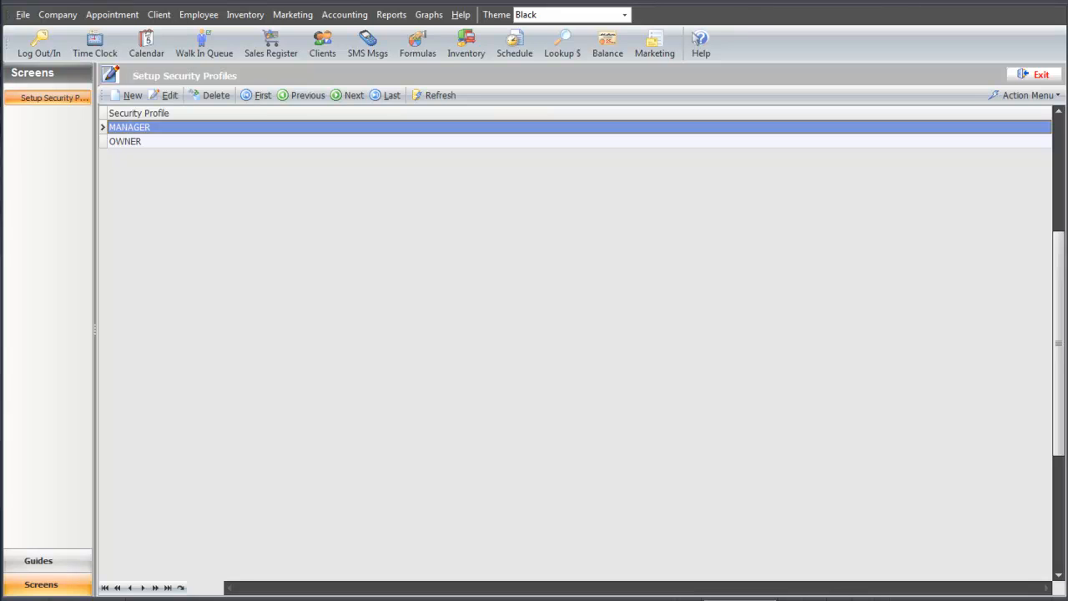
pyautogui.click(127, 96)
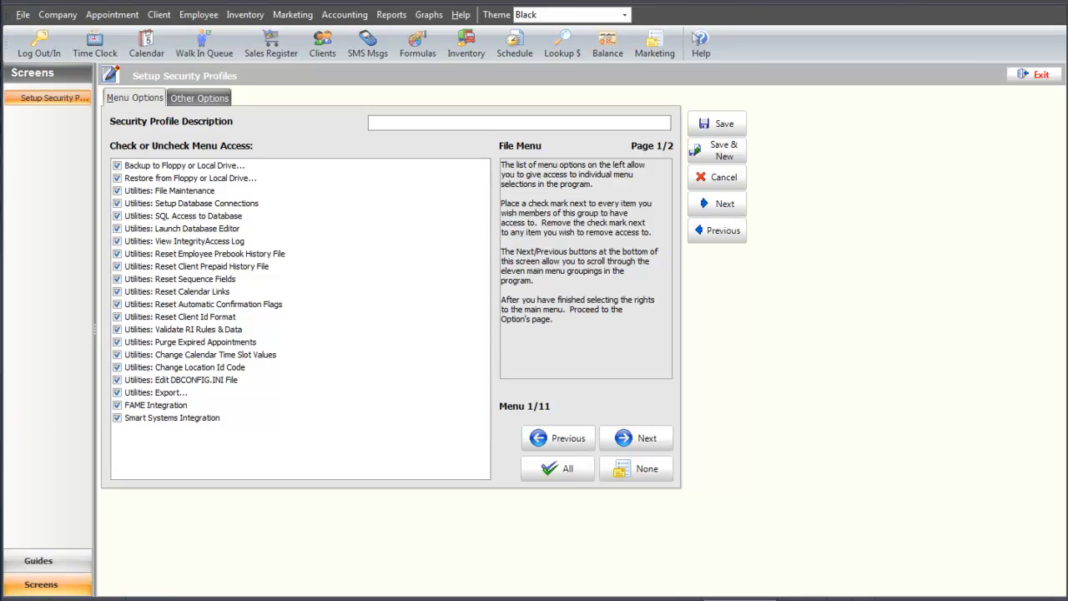
pyautogui.write('SUPERVISOR')
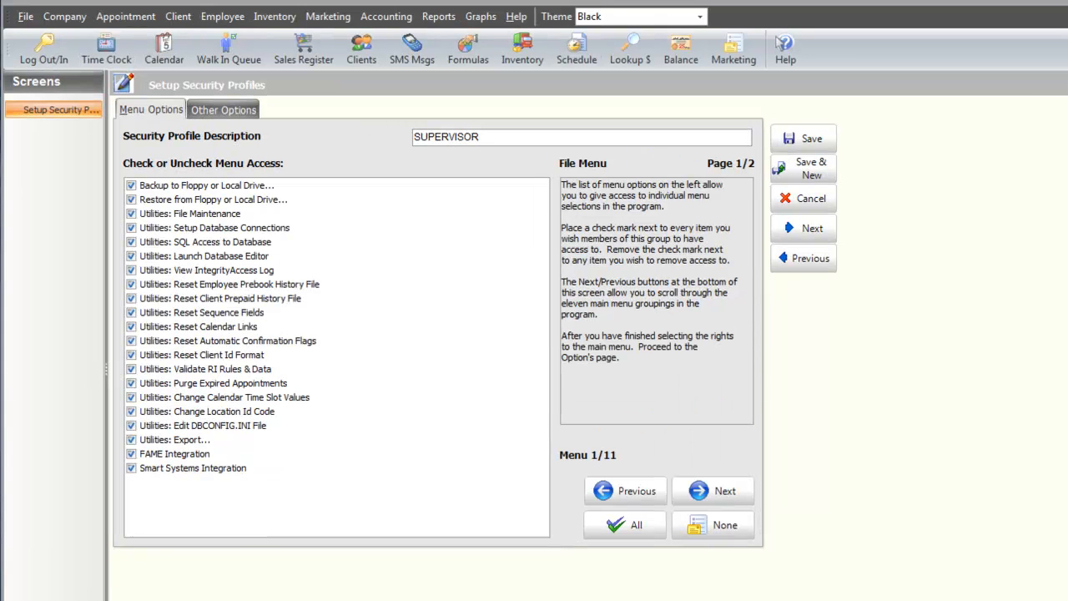
# Remove the profile's File menu access to View IntegrityAccess Log, Reset Employee Prebook History File and Reset Client Prepaid History File.
pyautogui.click(25, 17)
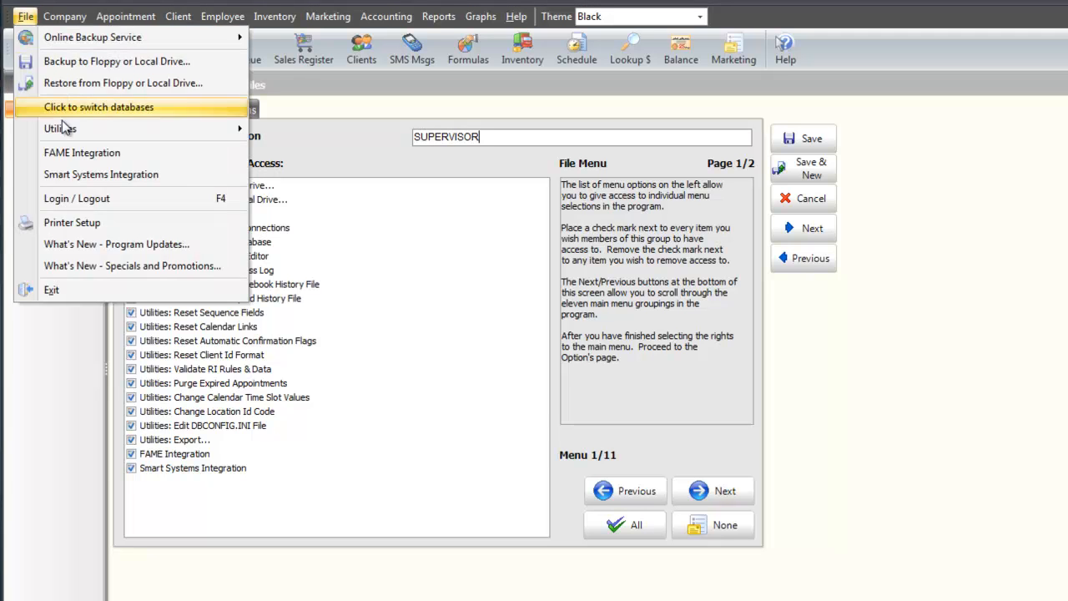
pyautogui.click(367, 368)
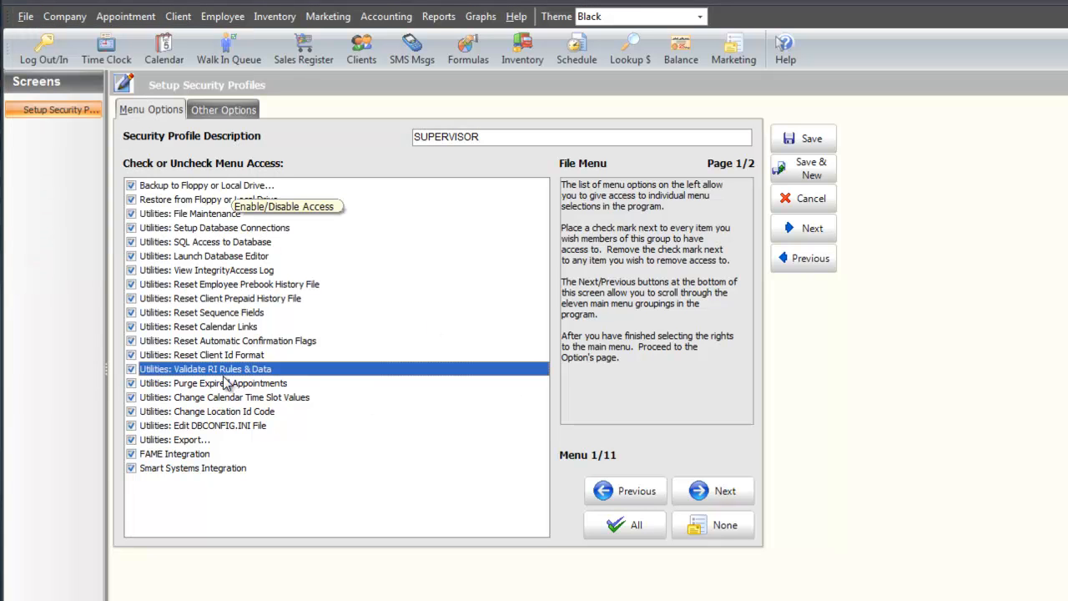
pyautogui.click(131, 269)
pyautogui.click(133, 285)
pyautogui.click(131, 299)
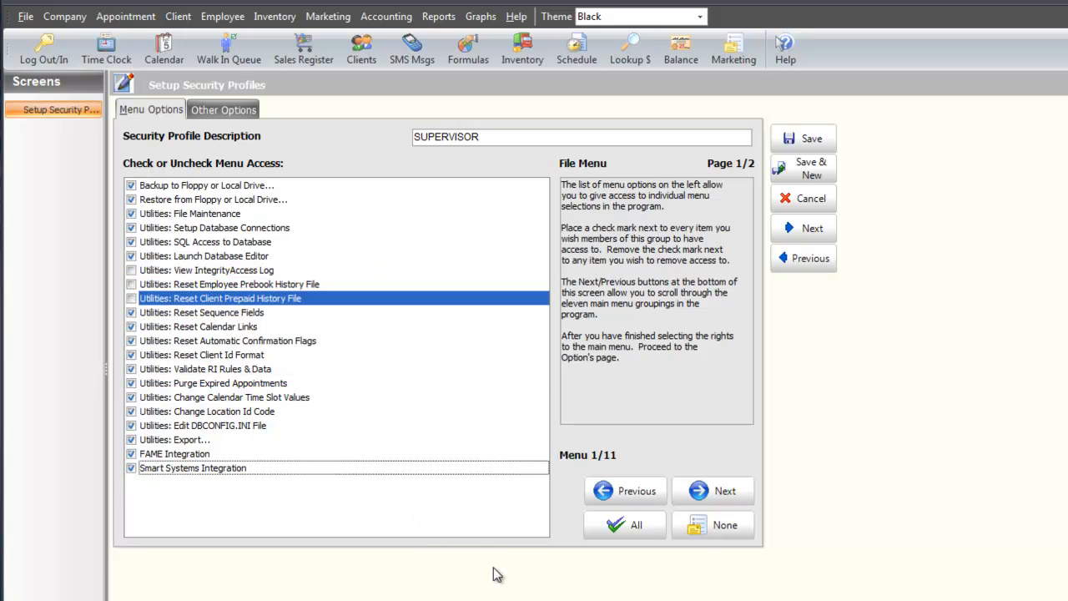
# Remove the profile's Company menu access to Setup Program Preferences and Setup Security Profiles.
pyautogui.click(711, 491)
pyautogui.click(65, 16)
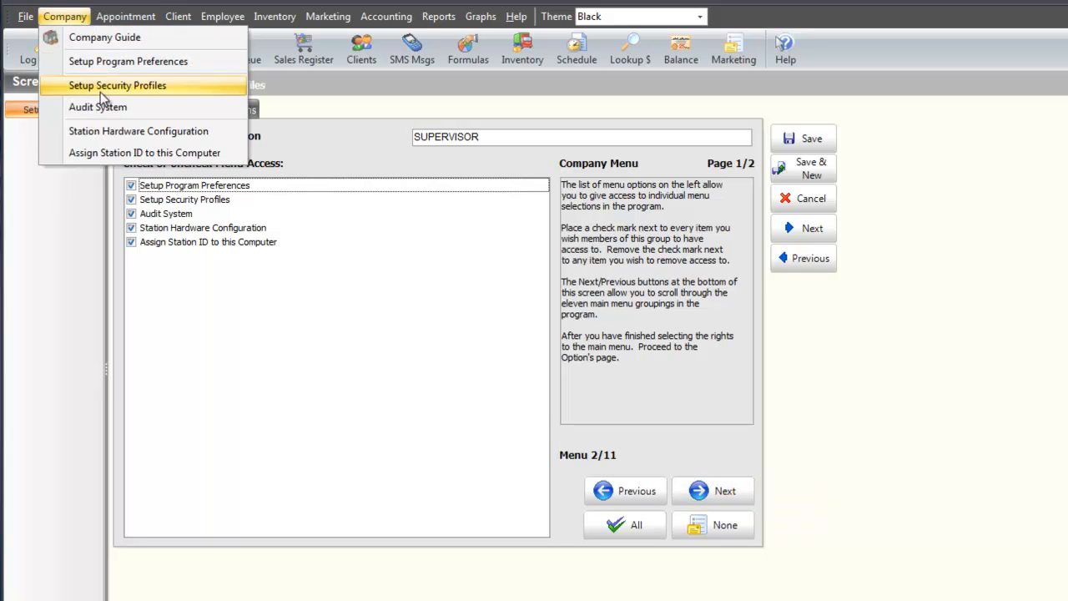
pyautogui.click(747, 348)
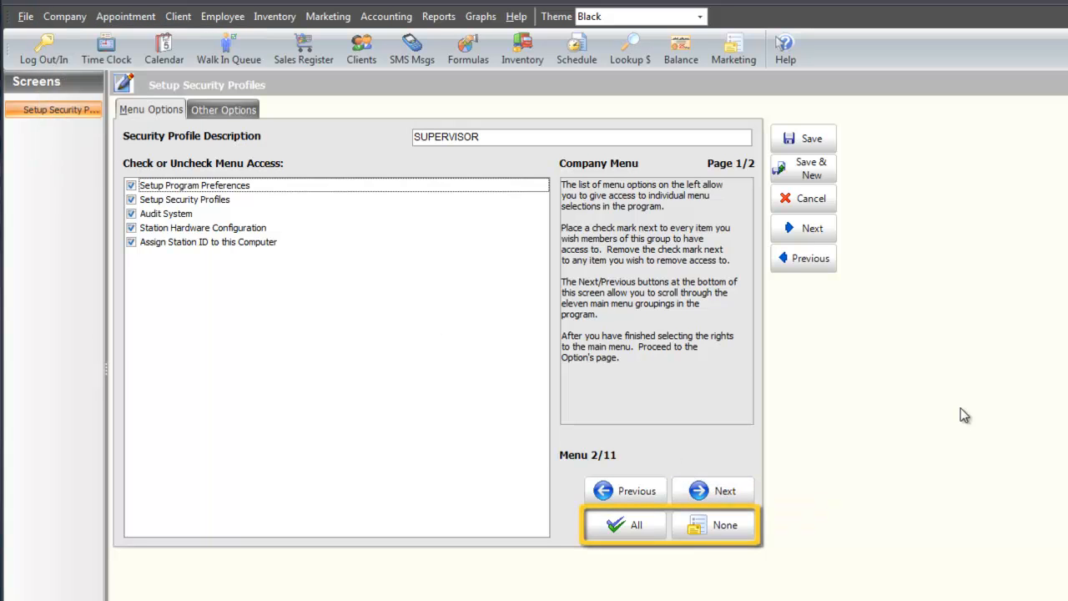
pyautogui.click(131, 185)
pyautogui.click(131, 199)
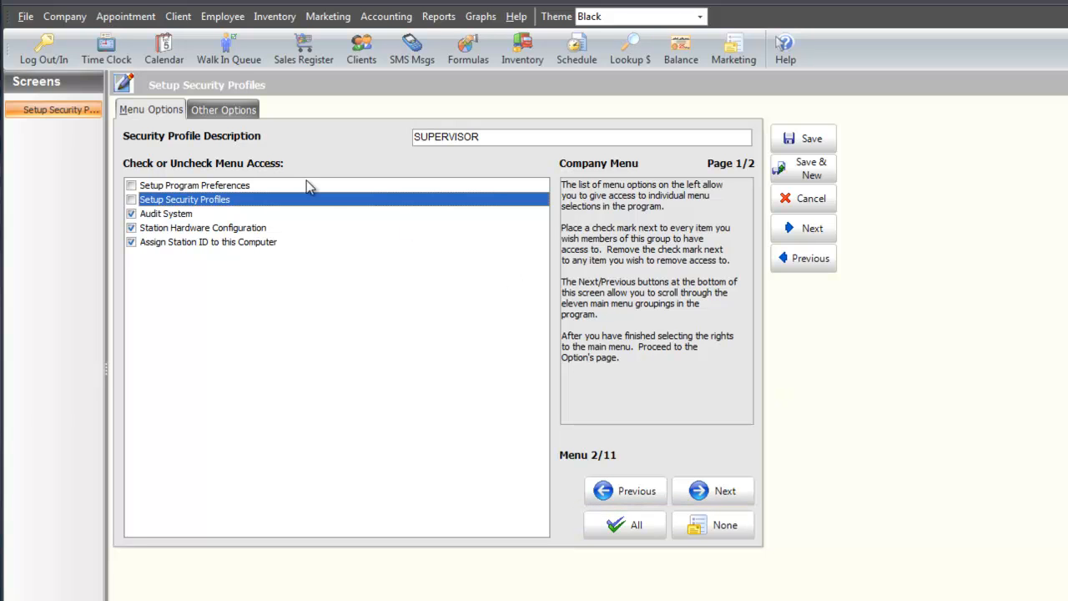
# Review the SUPERVISOR profile's other access options and save the profile.
pyautogui.click(243, 113)
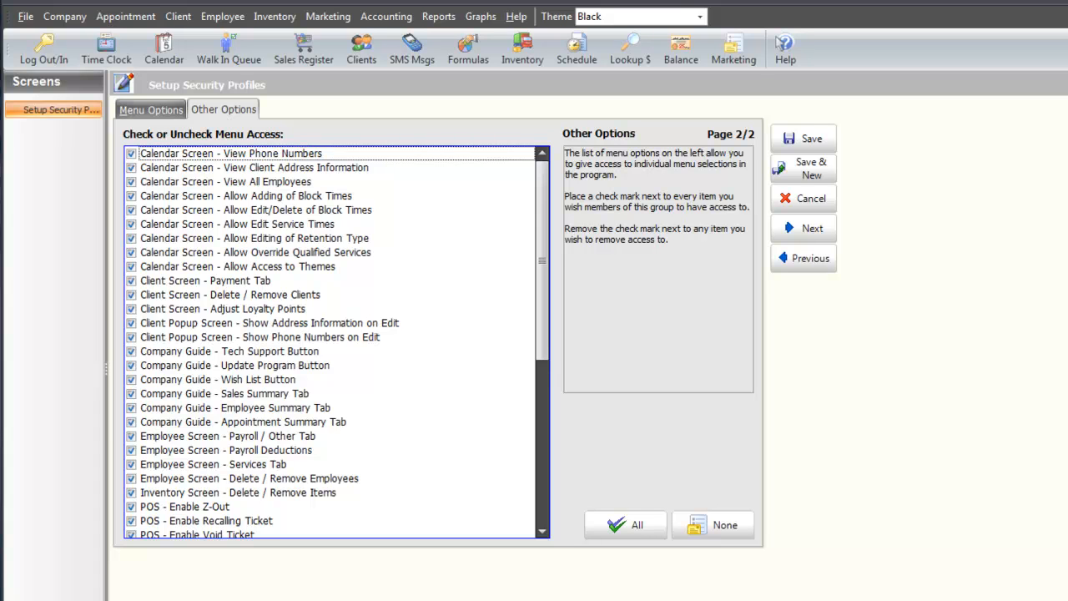
pyautogui.scroll(-7, 333, 342)
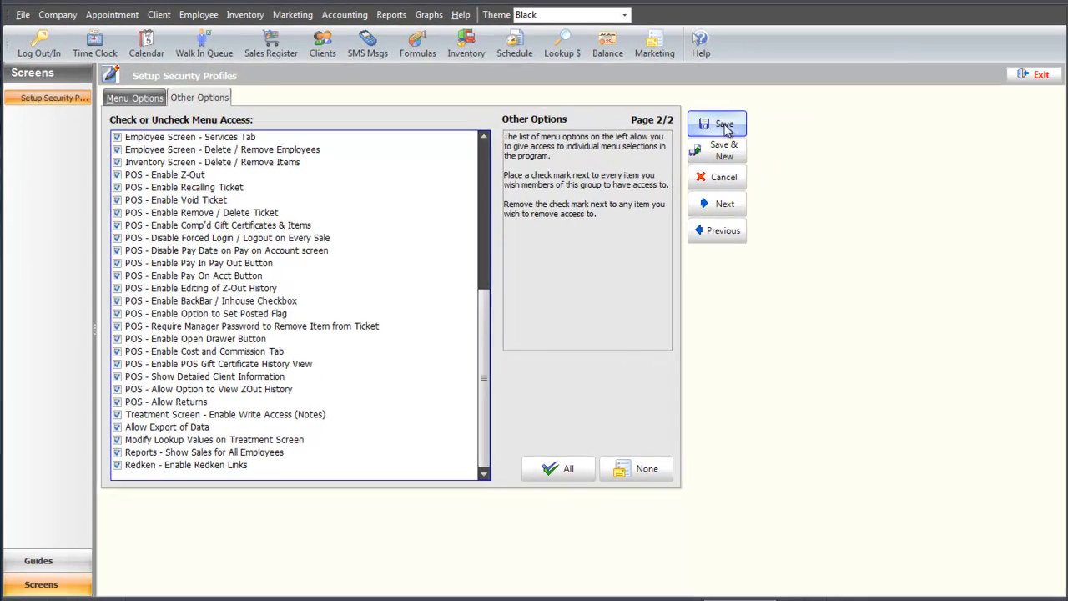
pyautogui.click(788, 140)
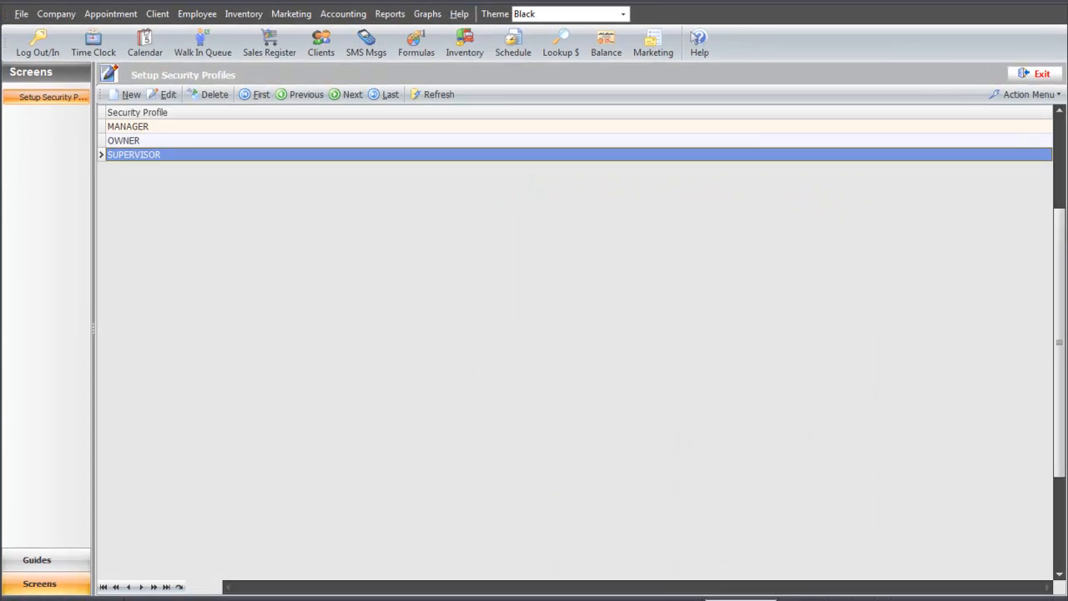
# Open the first employee in the employee list, enter a new password and set the security level to MANAGER.
pyautogui.click(190, 15)
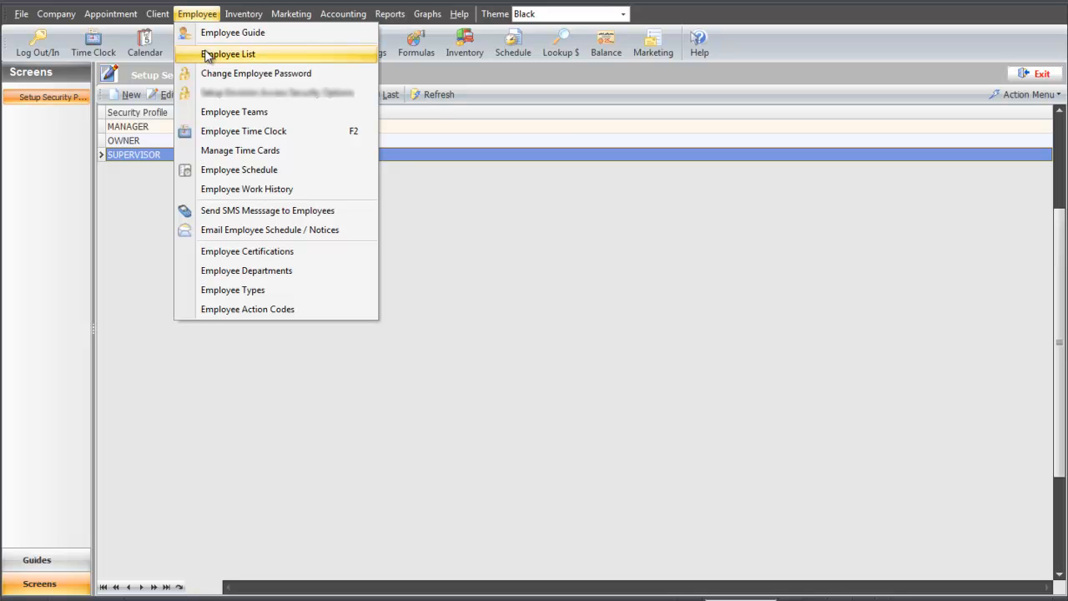
pyautogui.click(265, 55)
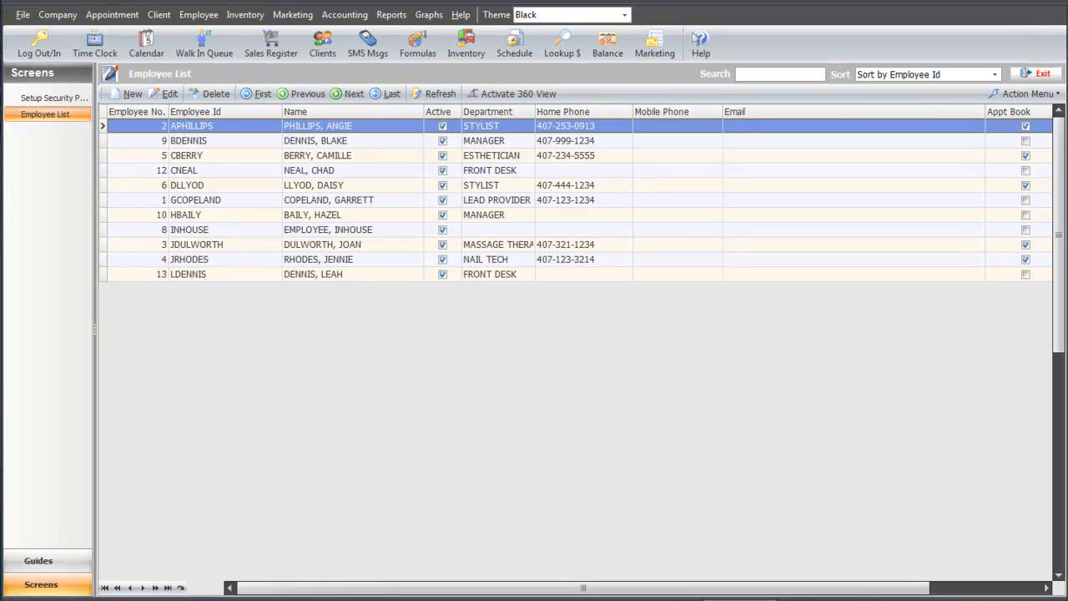
pyautogui.doubleClick(266, 127)
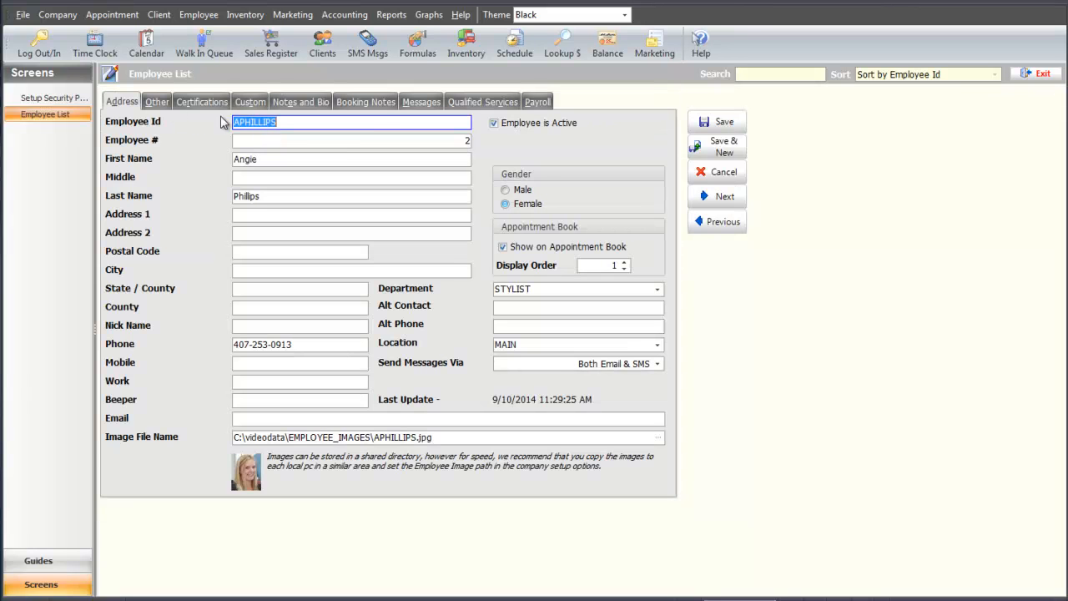
pyautogui.click(157, 102)
pyautogui.click(292, 199)
pyautogui.write('*****')
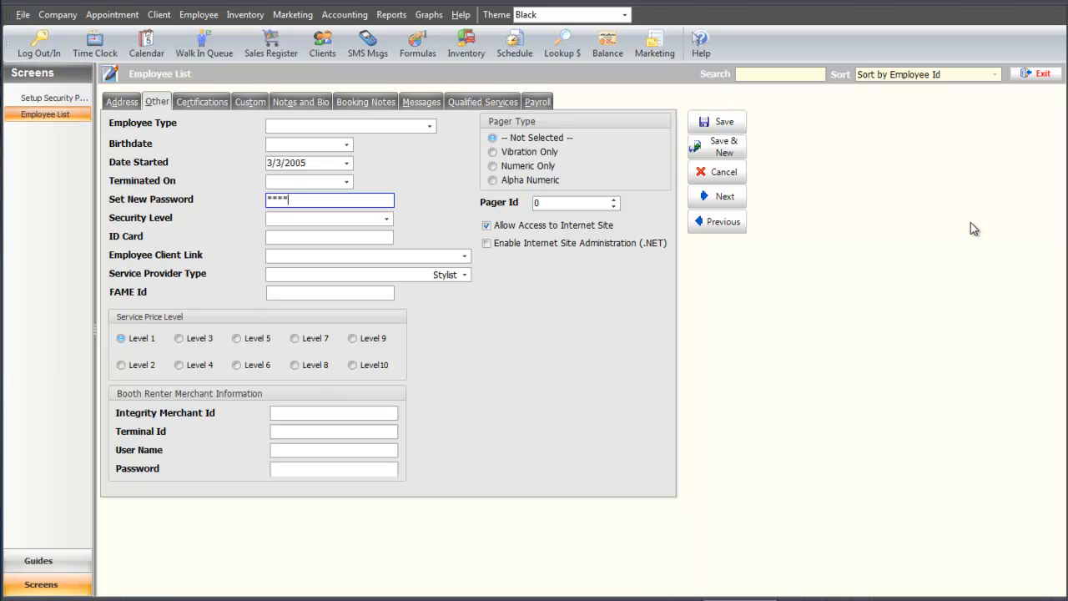
pyautogui.click(386, 219)
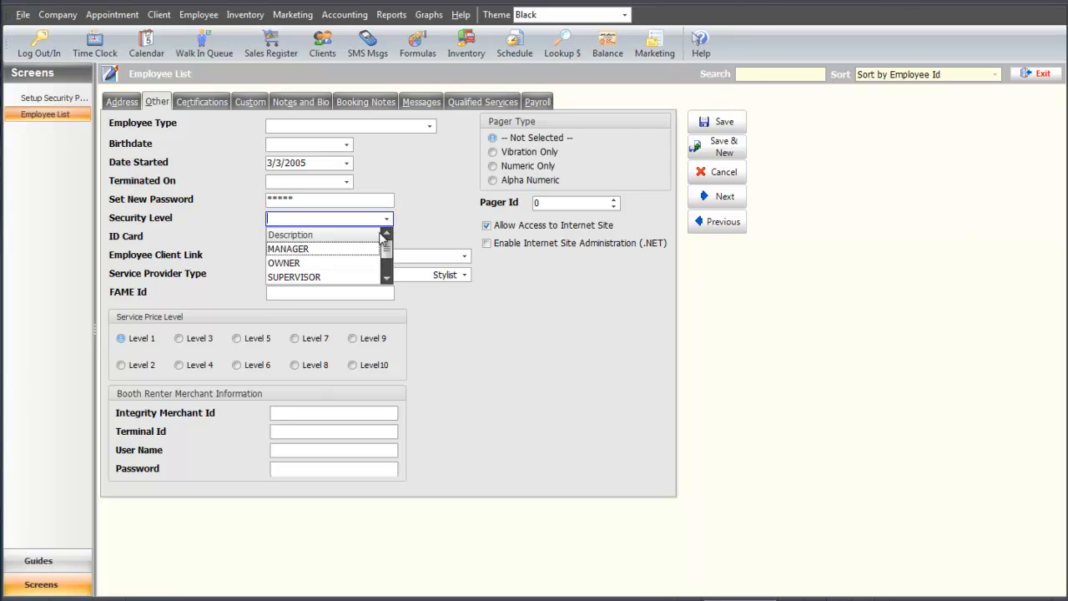
pyautogui.click(355, 257)
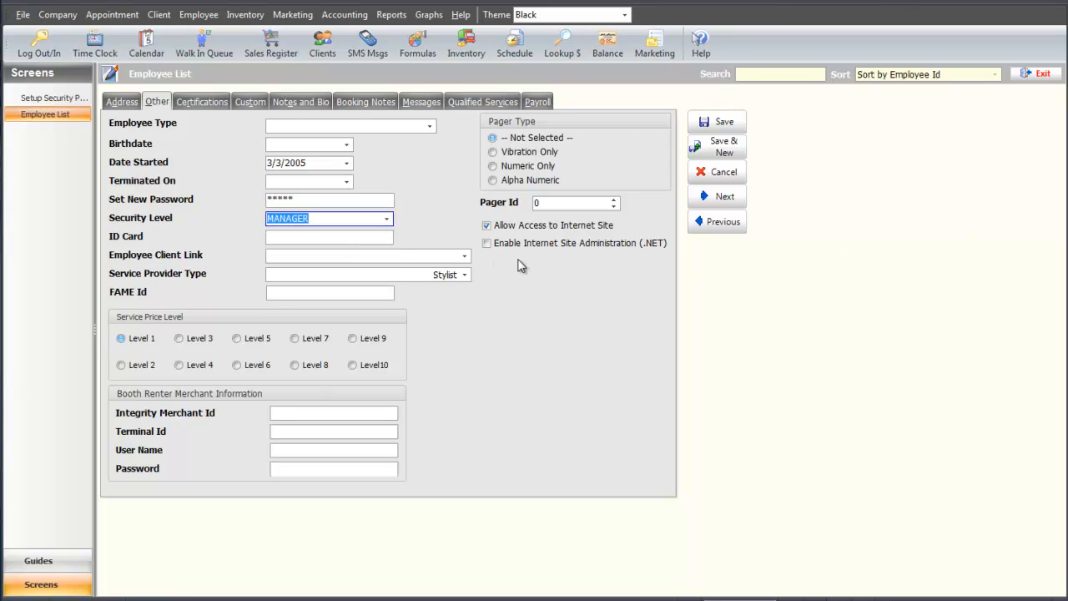
# Enter a new password for the next employee, set the security level to SUPERVISOR and save the record.
pyautogui.click(709, 198)
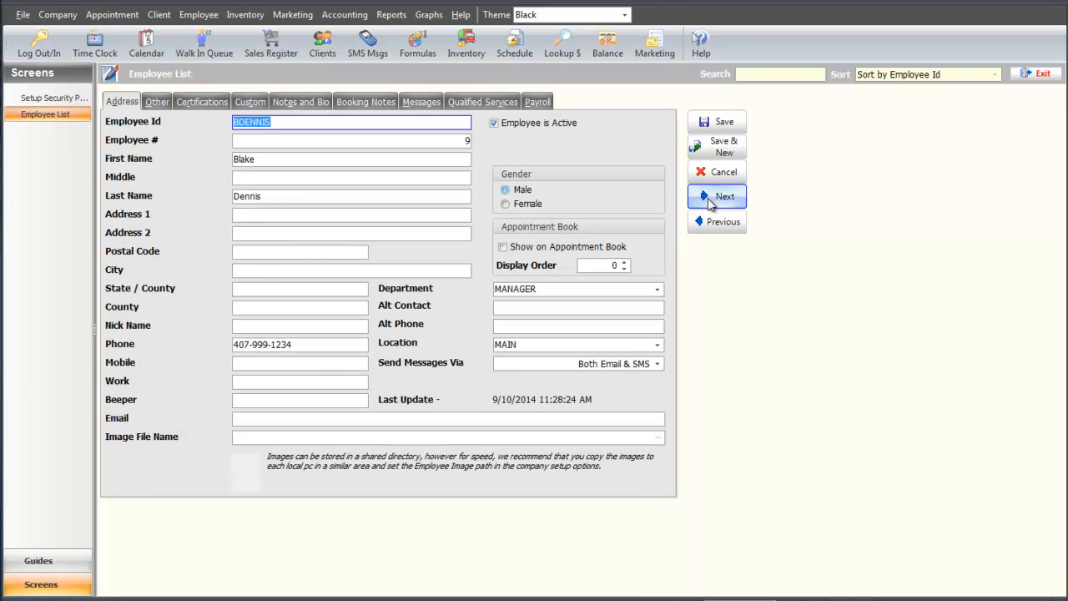
pyautogui.click(157, 101)
pyautogui.click(285, 201)
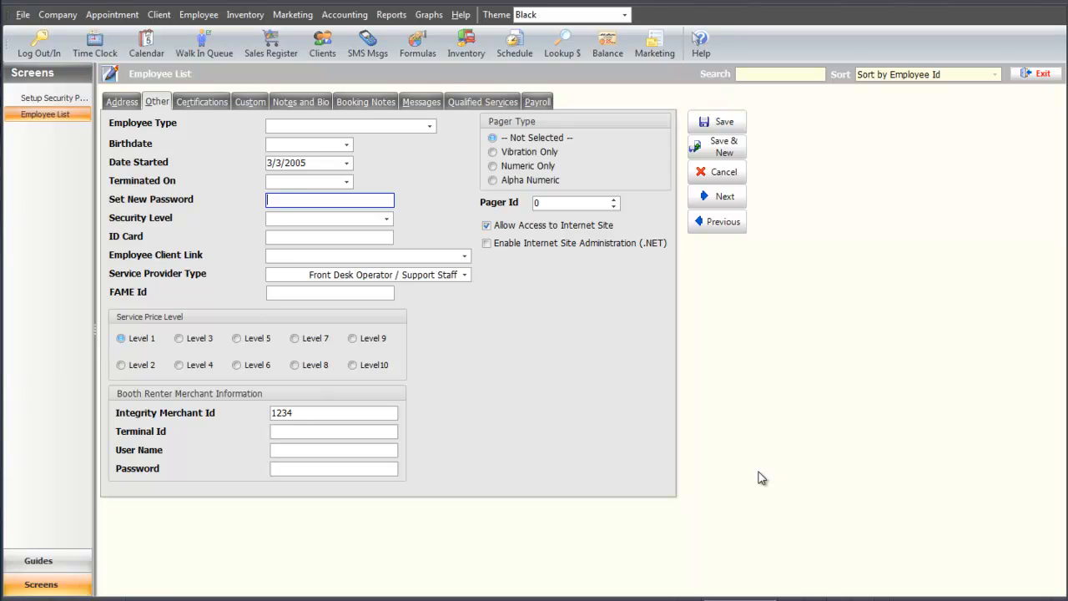
pyautogui.write('*****')
pyautogui.click(385, 219)
pyautogui.click(365, 277)
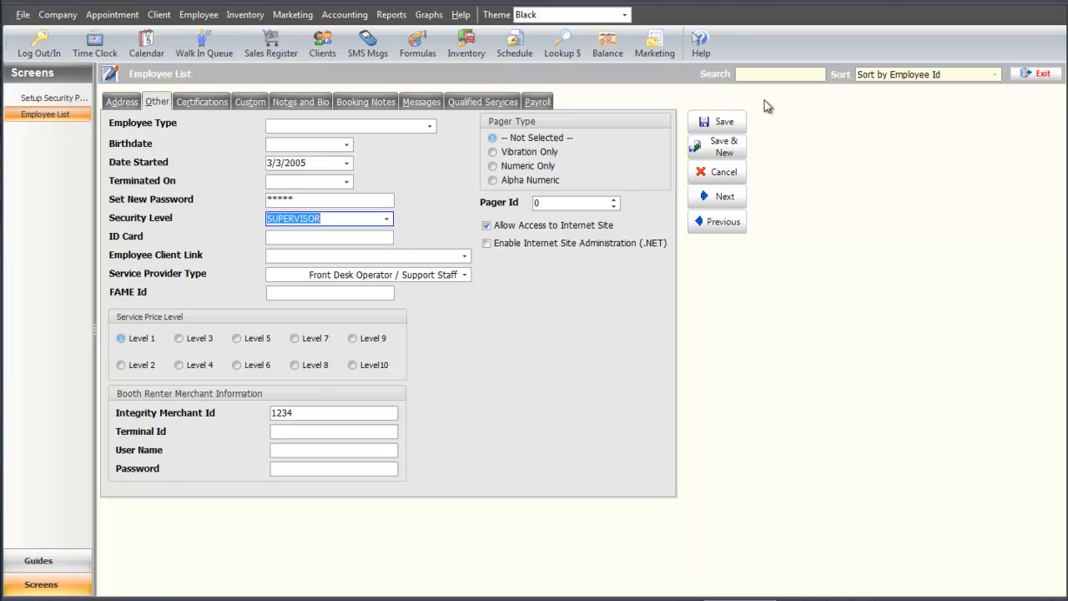
pyautogui.click(745, 123)
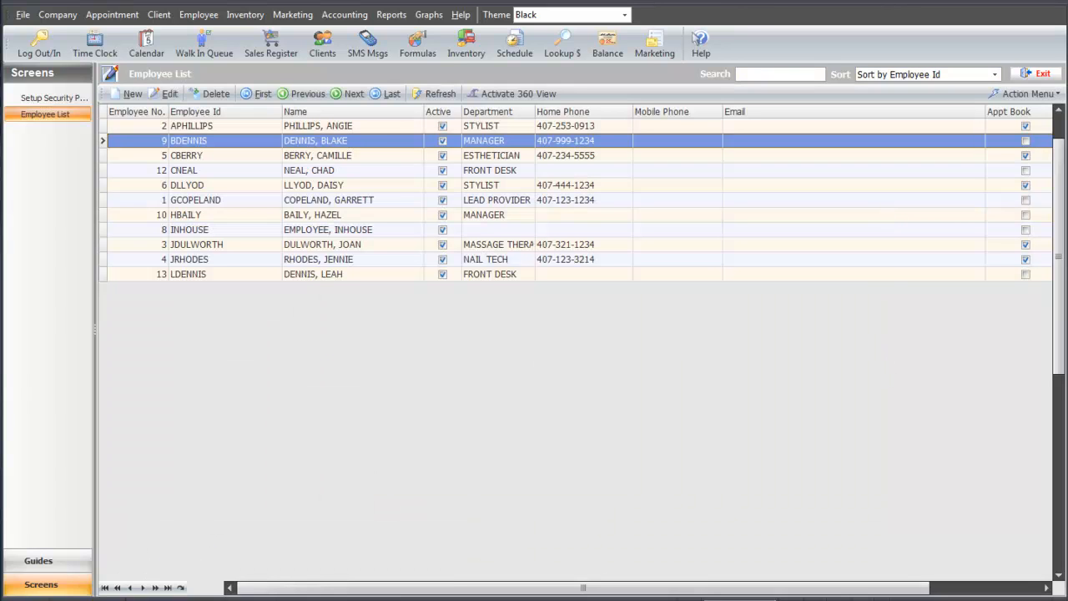
# Enable program security in the Security Options of the program preferences and save the preferences.
pyautogui.click(317, 156)
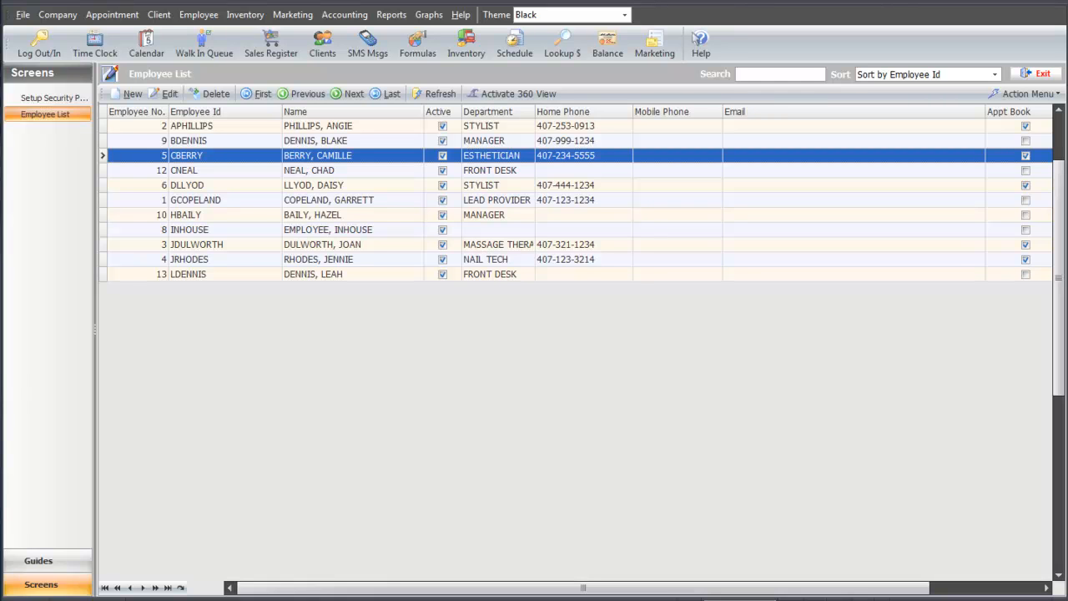
pyautogui.click(69, 18)
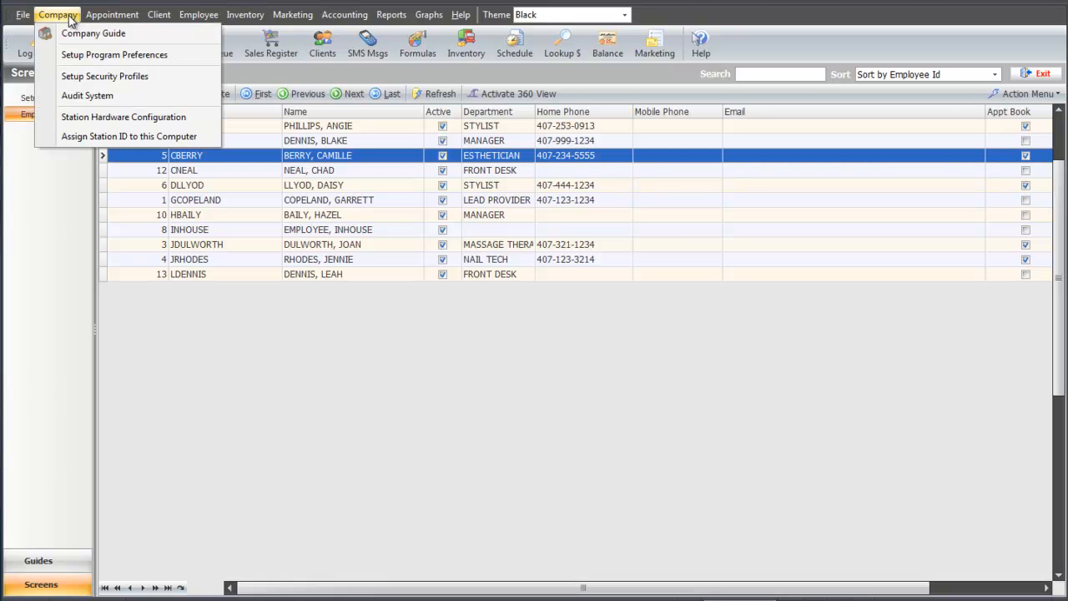
pyautogui.click(93, 55)
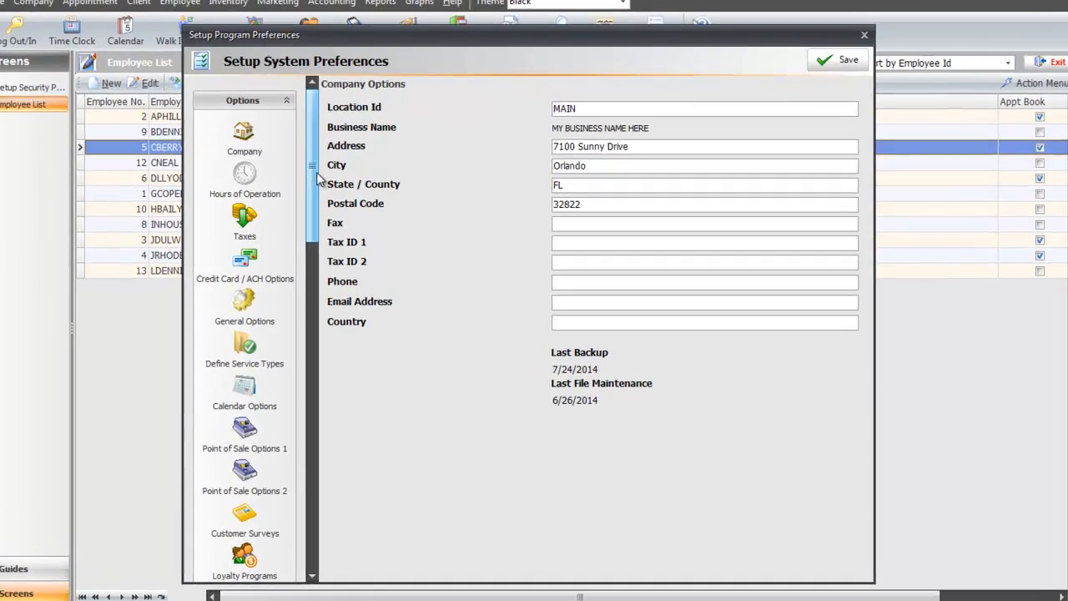
pyautogui.moveTo(328, 206); pyautogui.dragTo(303, 350)
pyautogui.click(215, 372)
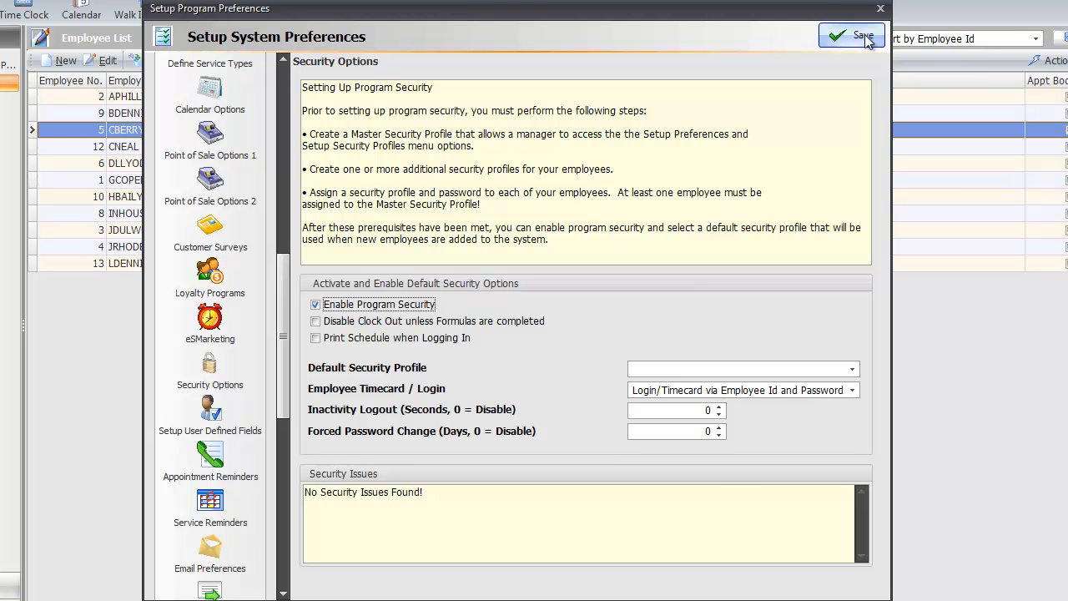
pyautogui.click(864, 37)
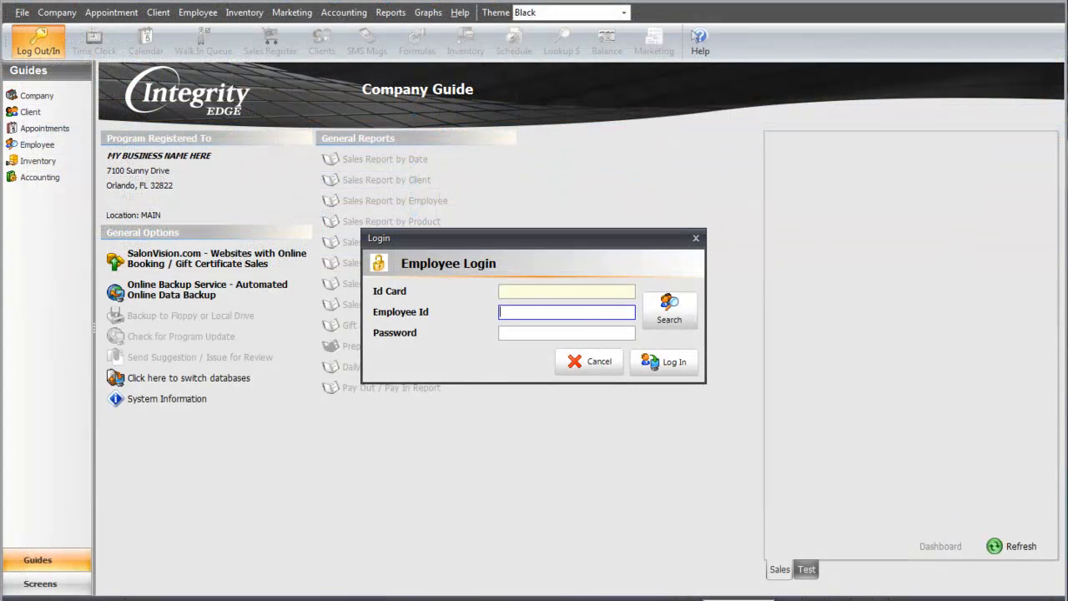
# Log in as the employee with the MANAGER security level using the account password, and check the Client menu access.
pyautogui.click(669, 309)
pyautogui.click(675, 461)
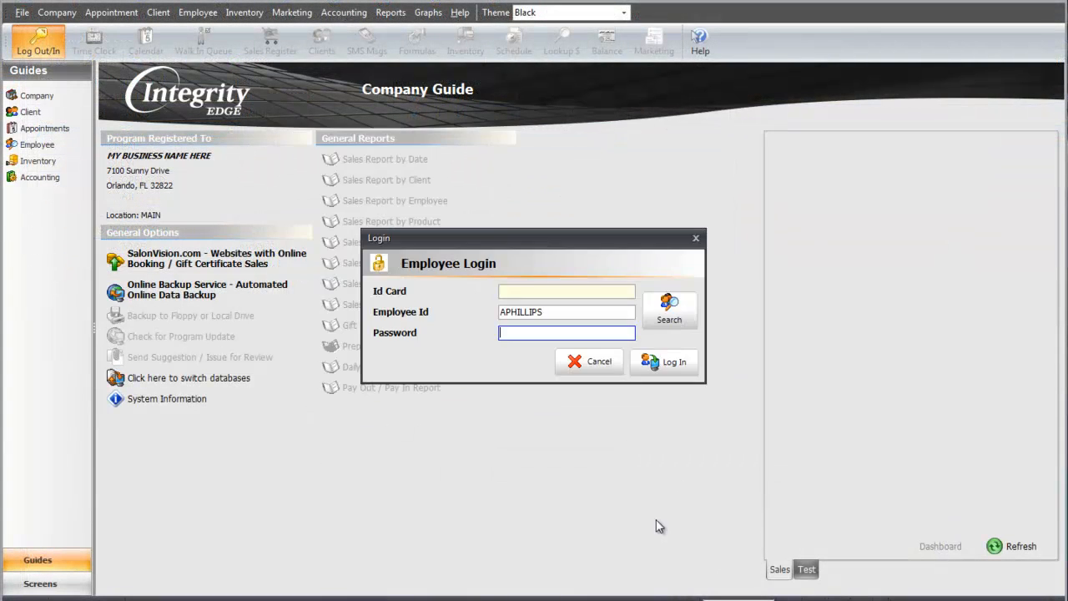
pyautogui.write('*****')
pyautogui.press('Return')
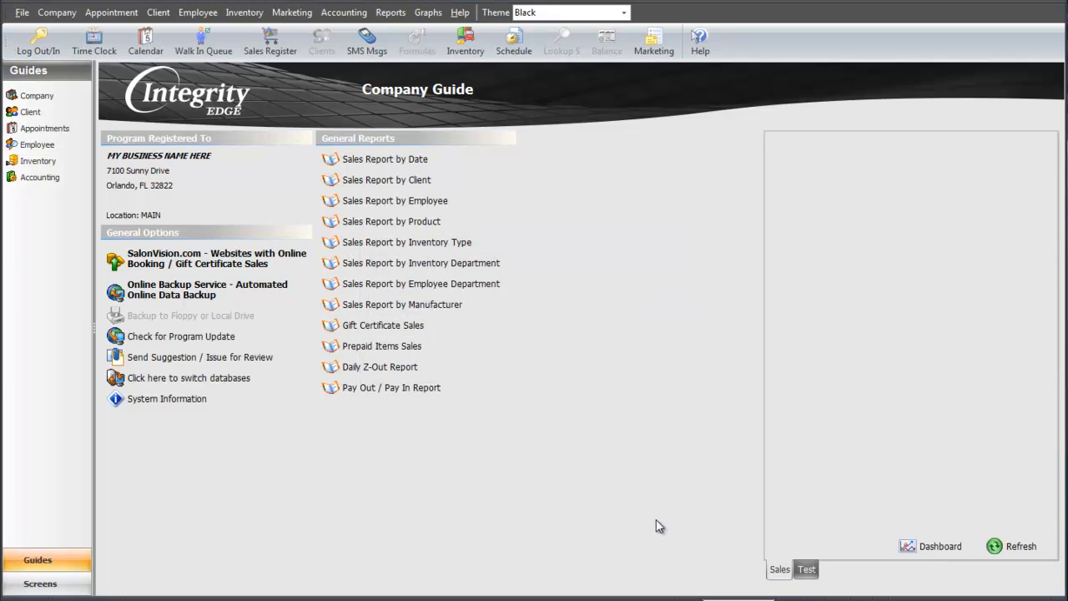
pyautogui.click(159, 12)
pyautogui.click(676, 275)
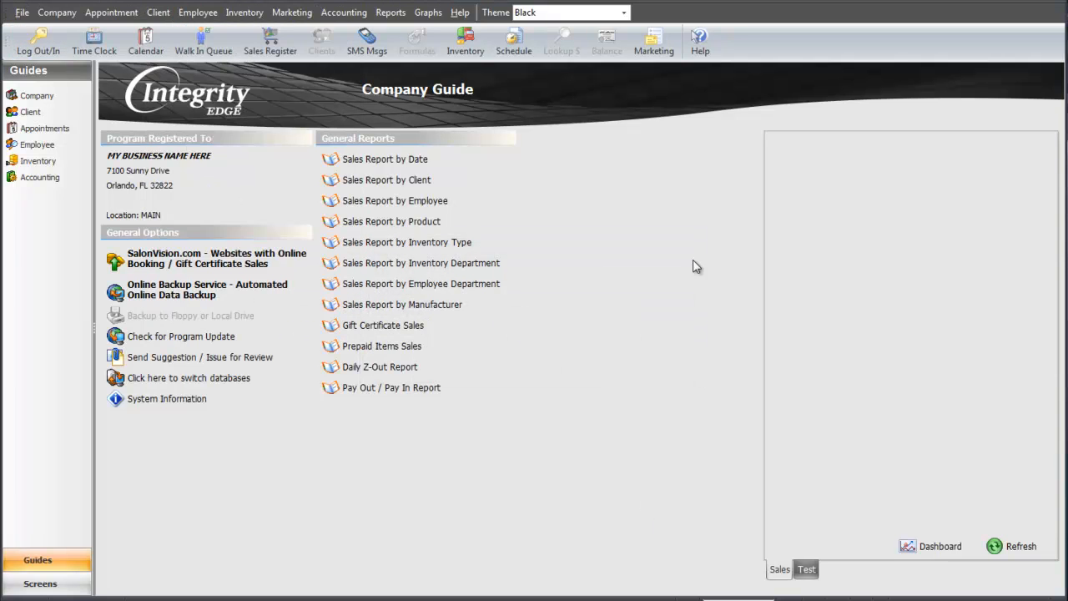